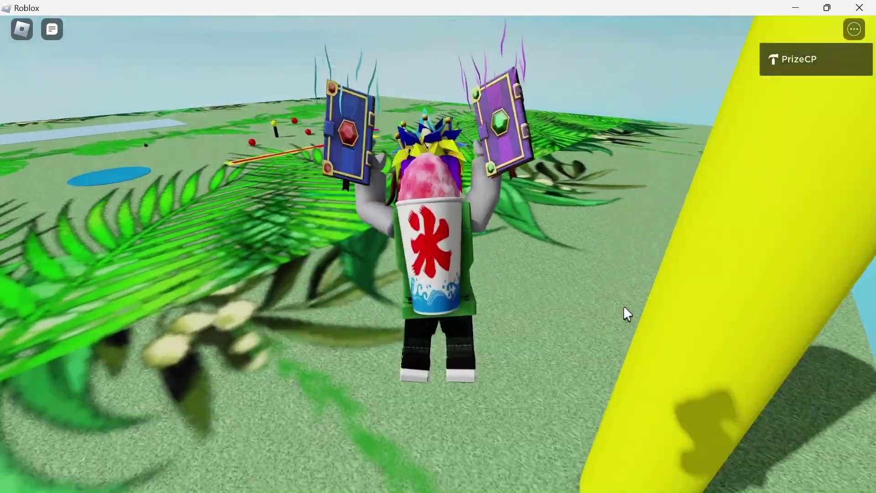
- Run the avatar from the yellow column through the purple potion and on toward the red-and-yellow conveyor
key("w")
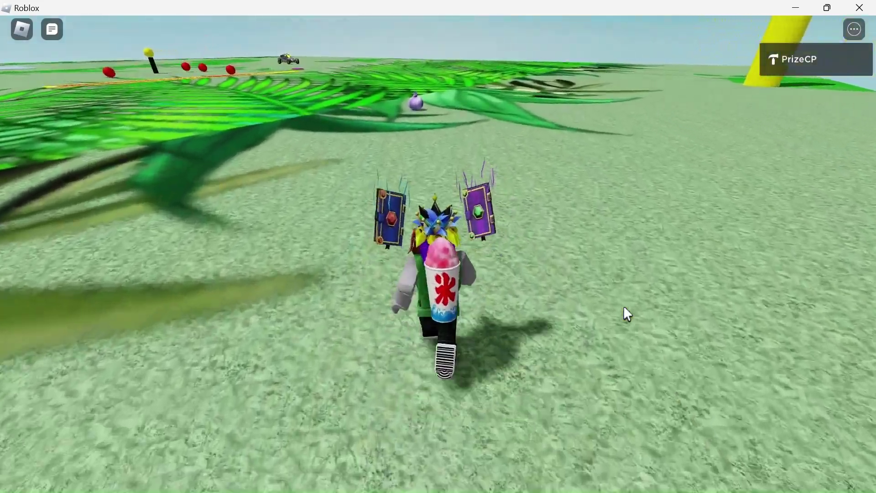
key("w")
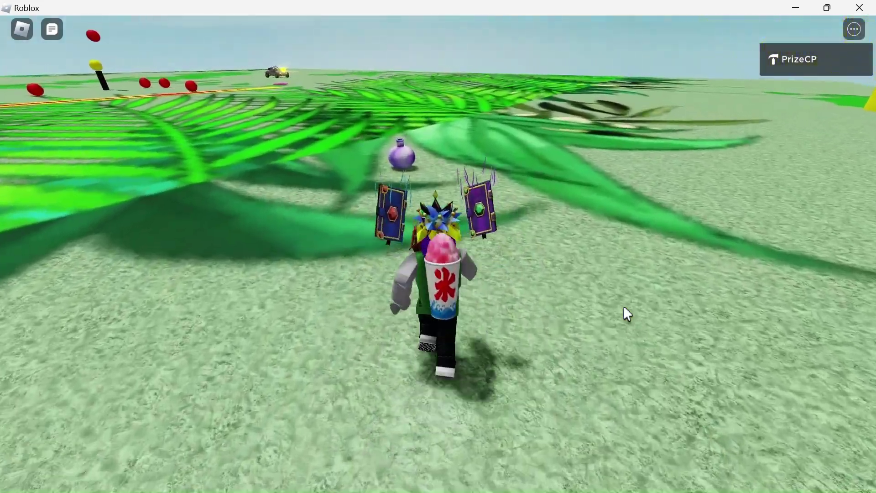
key("w")
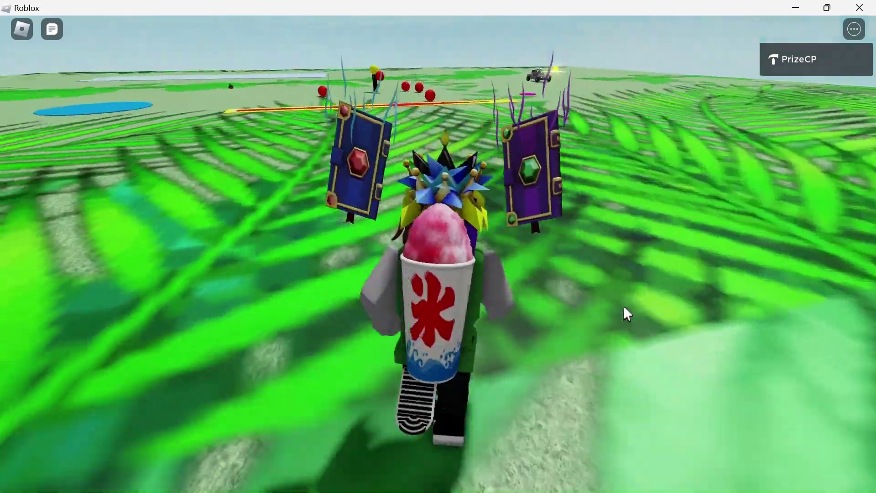
key("w")
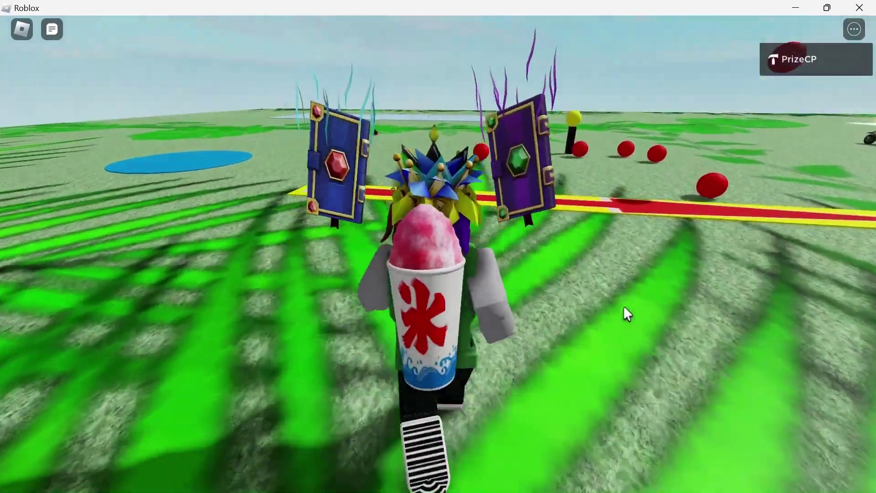
key("w")
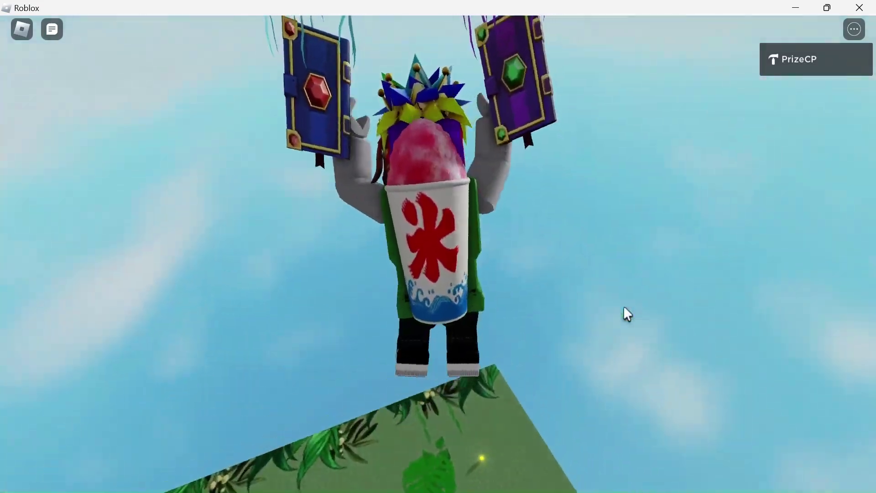
- Walk the avatar to the parked buggy and get into the driver's seat
right_click_drag(624, 306, 623, 305)
key("w")
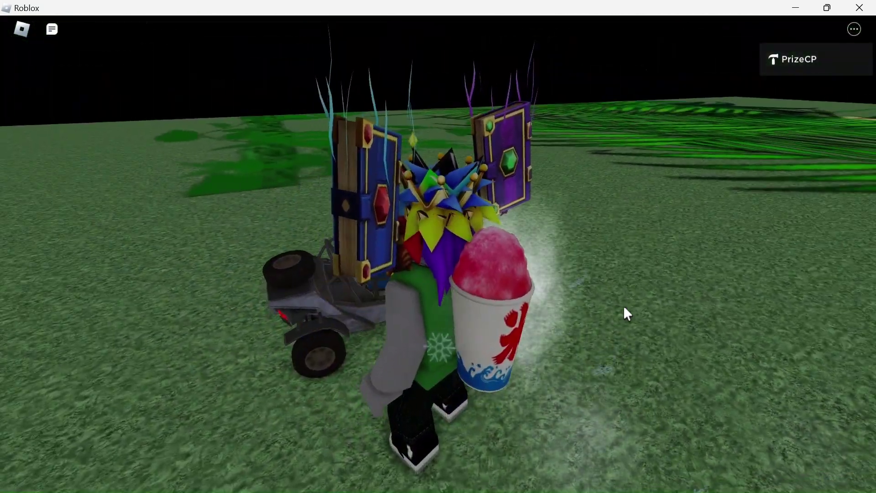
key("w")
key("e")
key("e")
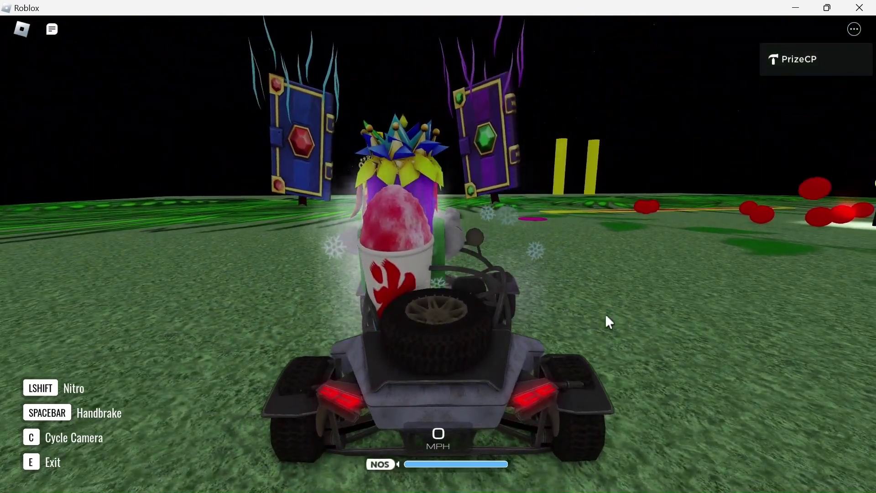
- Drive the buggy across the field and off the edge of the baseplate
right_click_drag(606, 313, 607, 312)
key("w")
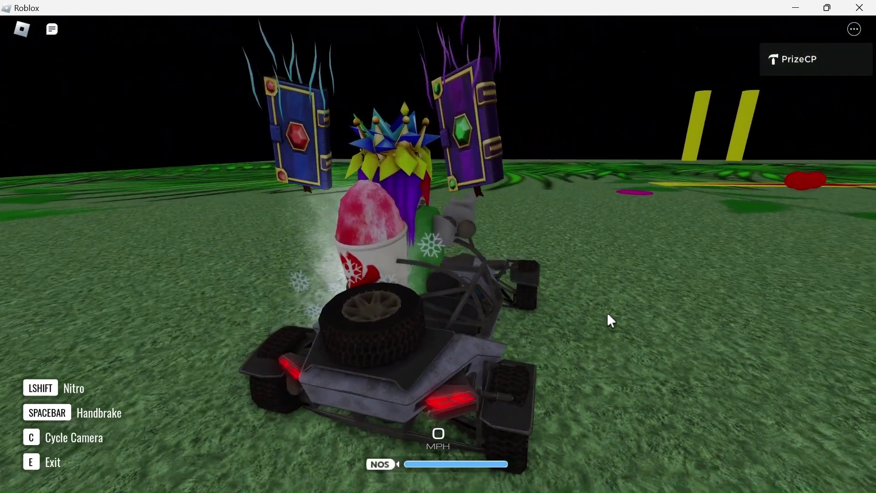
key("w")
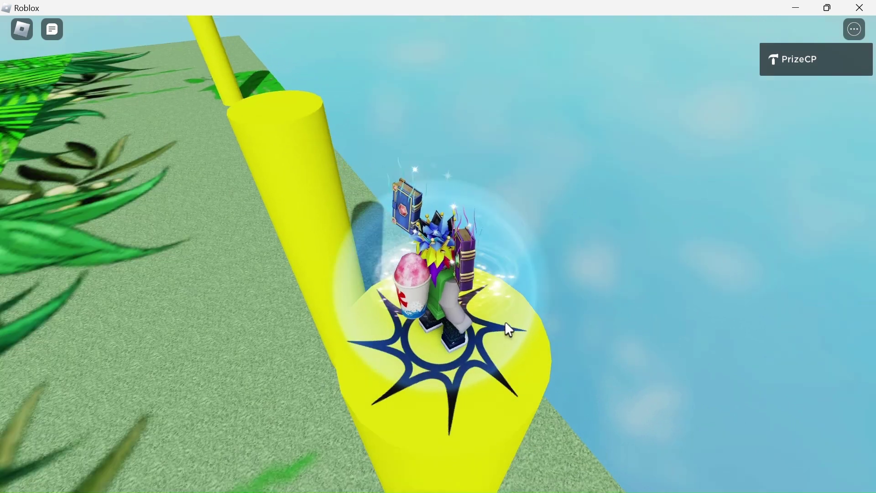
- Run the avatar from the spawn column back across the field, past the conveyor, to the pink disc
right_click_drag(504, 321, 505, 322)
key("w")
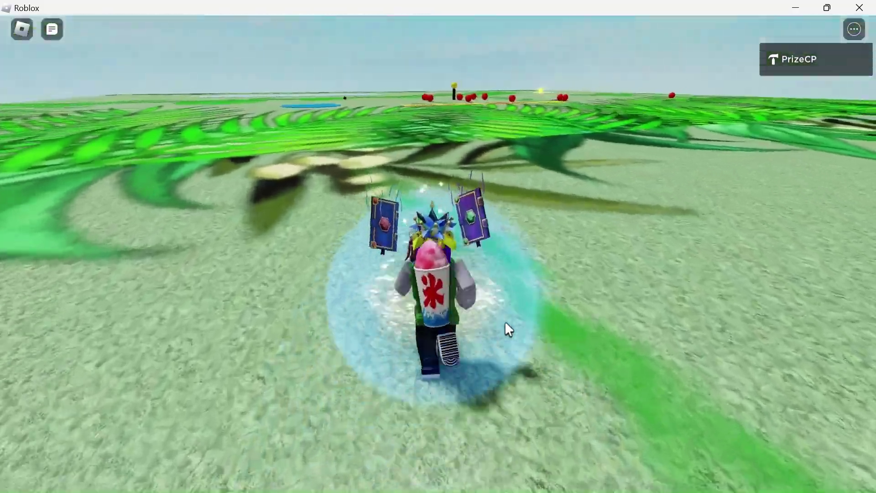
key("w")
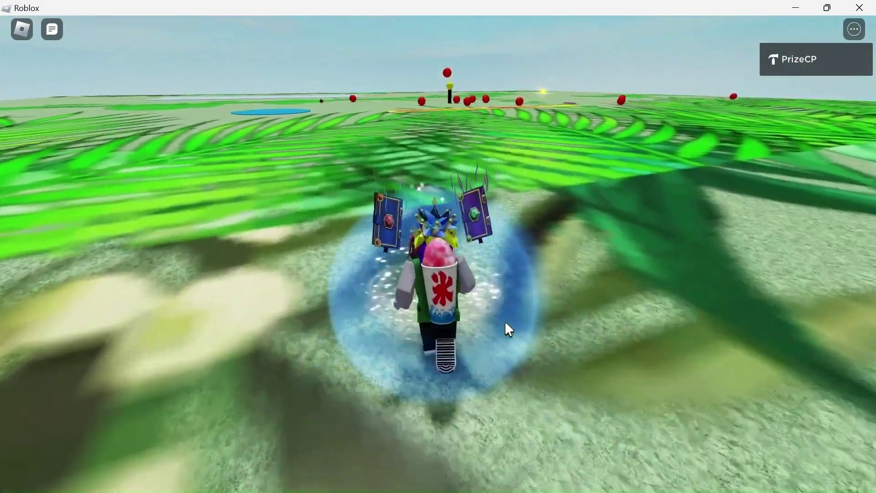
key("w")
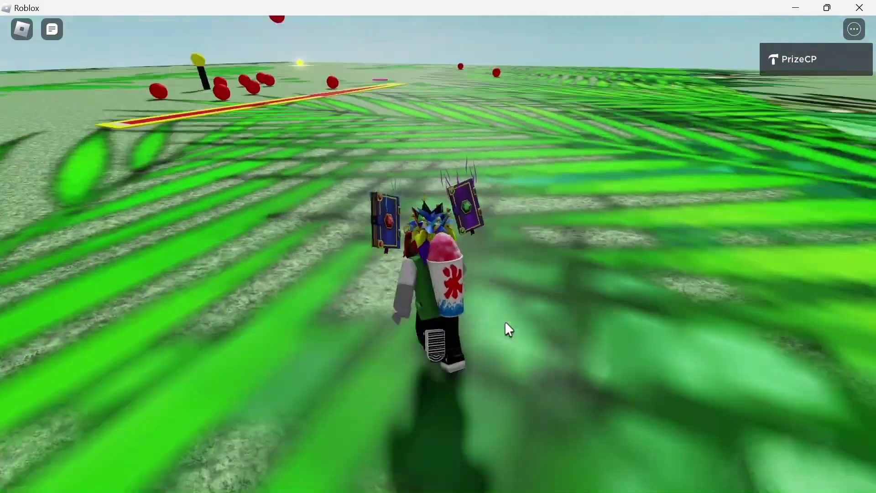
key("w")
right_click_drag(504, 323, 505, 322)
key("w")
key("w")
key("w")
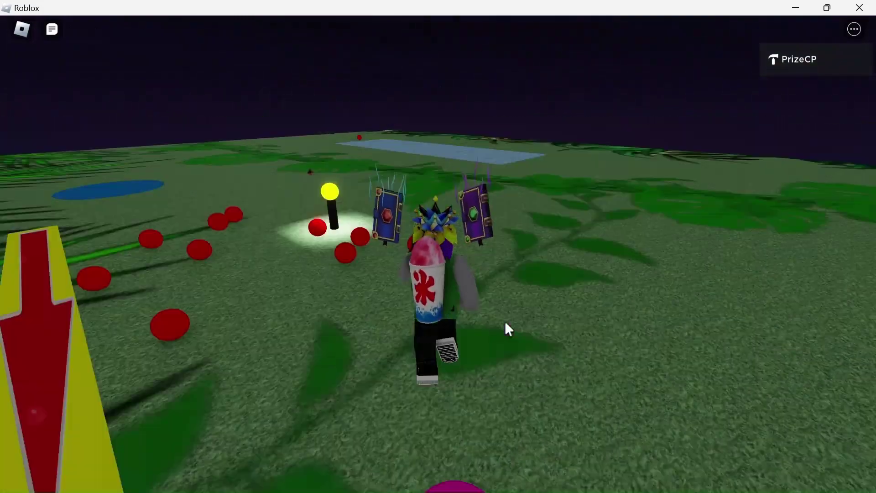
- Look around the area beside the pink disc for the buggy
key("s")
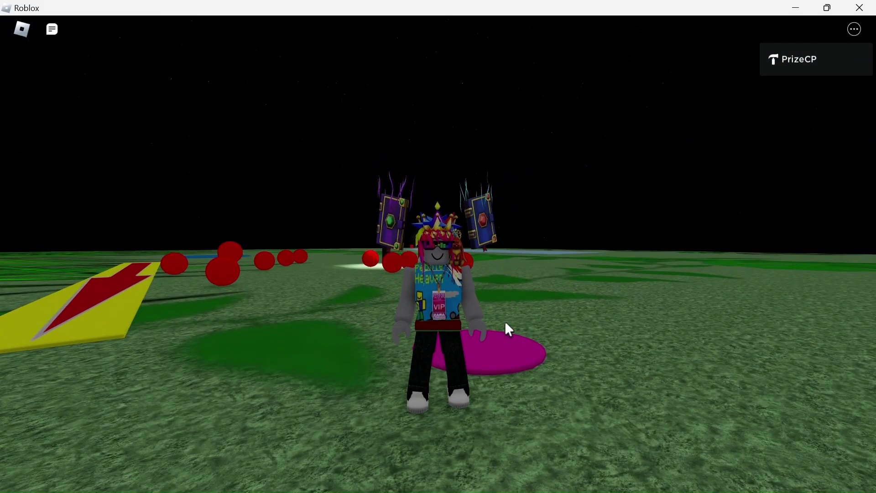
right_click_drag(505, 322, 505, 322)
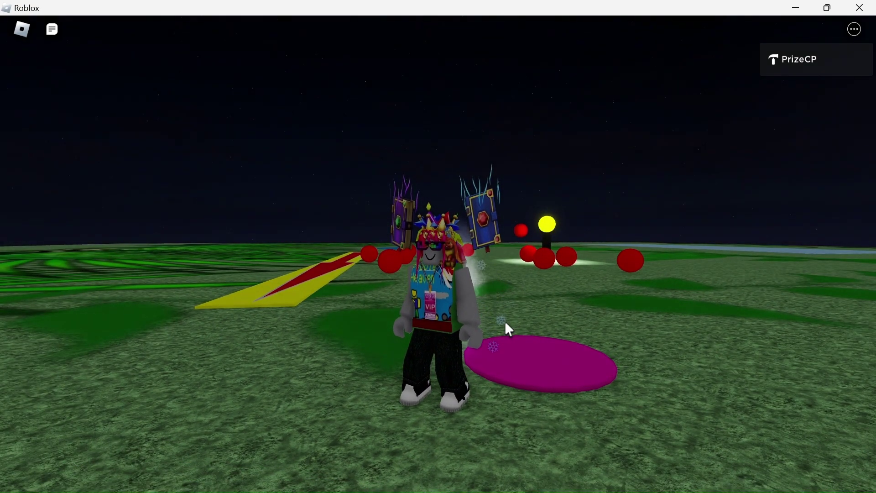
key("w")
key("w")
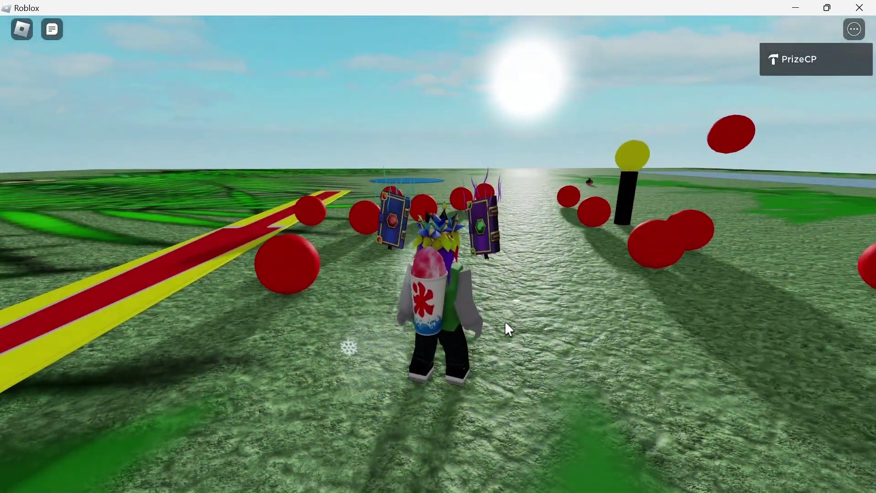
right_click_drag(505, 321, 508, 314)
scroll(496, 305, "down", 2)
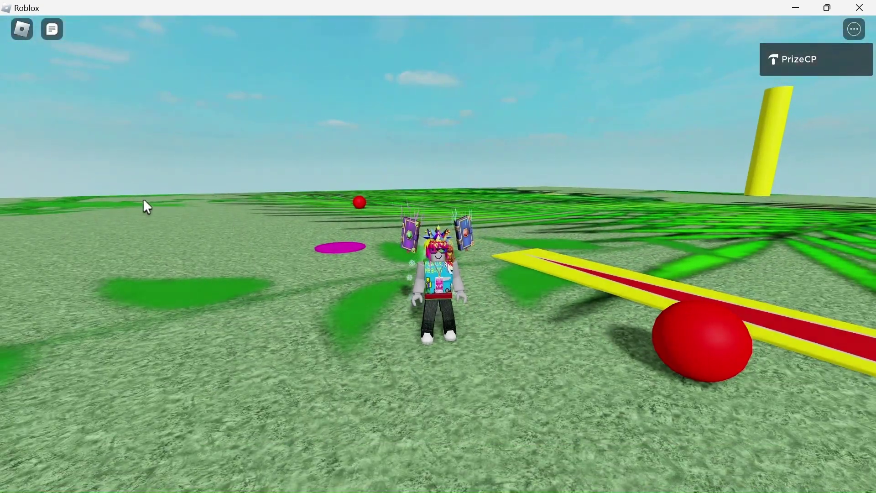
- Walk the avatar alongside the conveyor and among the red balls toward the lamppost
key("w")
right_click_drag(790, 256, 790, 256)
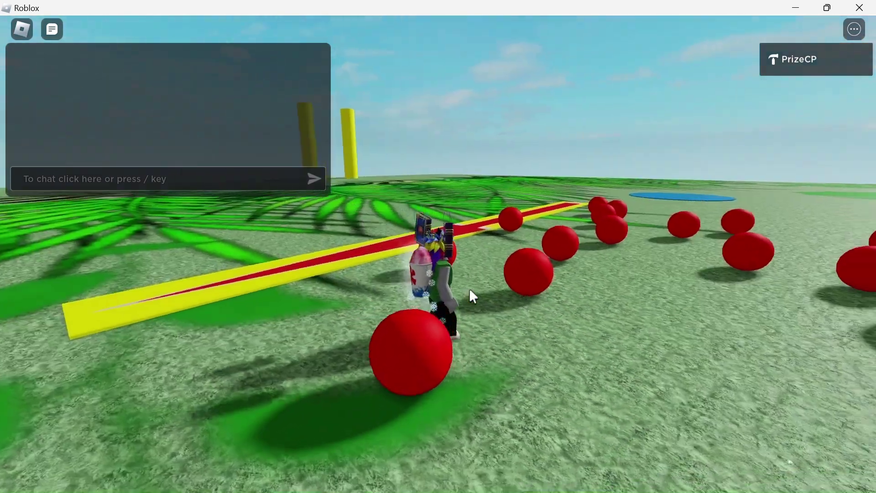
right_click_drag(469, 289, 469, 289)
key("w")
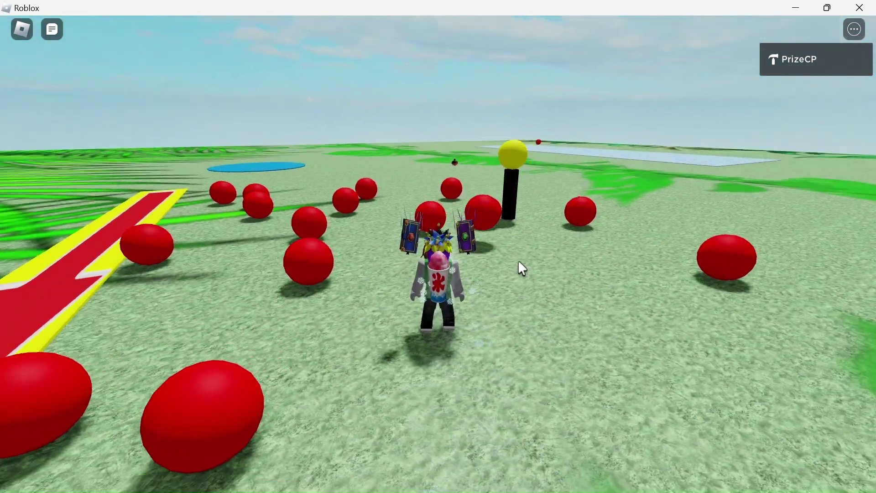
right_click_drag(519, 262, 519, 262)
key("w")
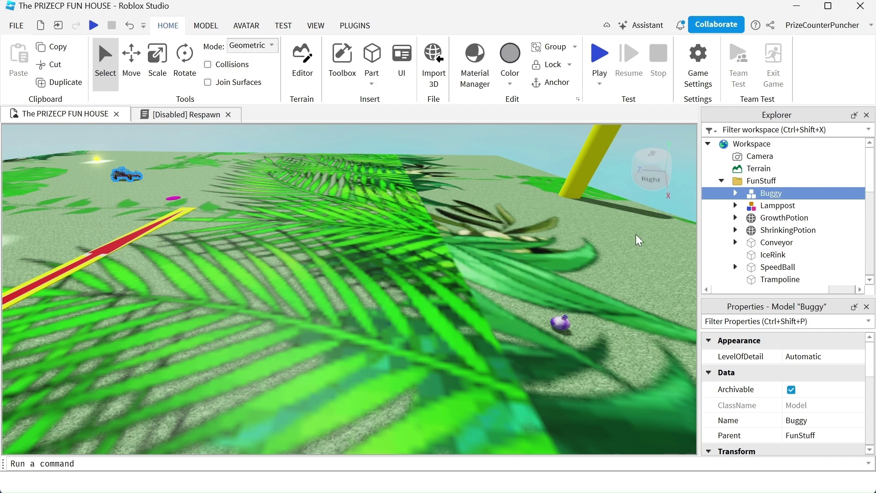
- In Roblox Studio, select the Buggy model inside the FunStuff folder and start a playtest
left_click(770, 183)
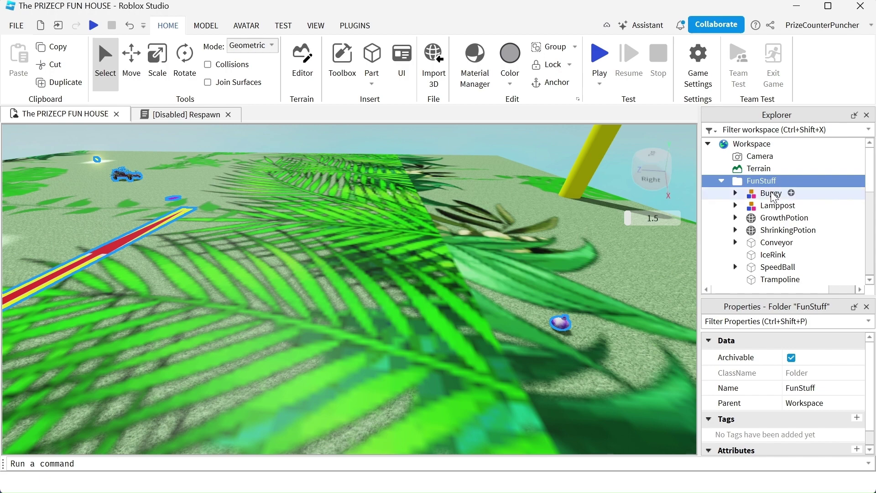
left_click(775, 194)
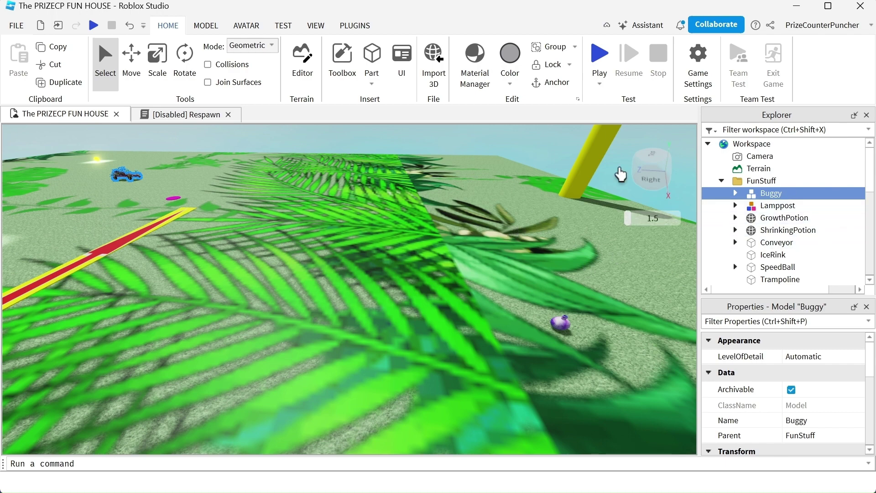
left_click(600, 57)
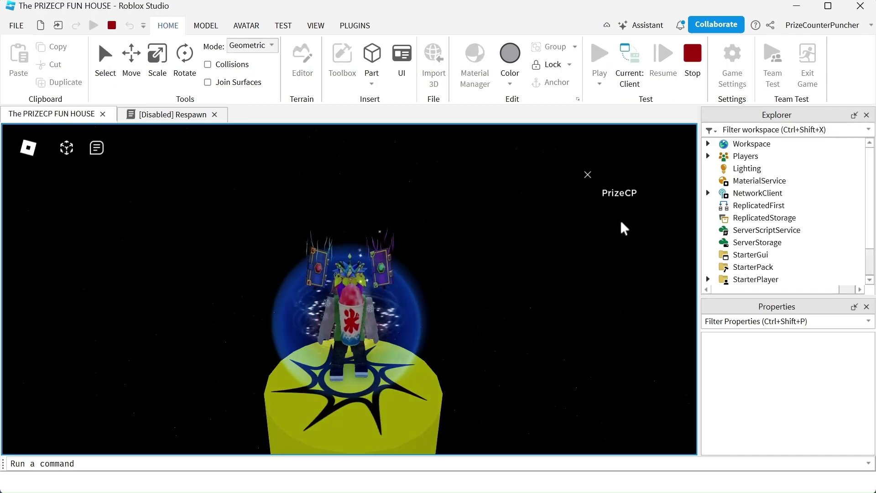
- Run the avatar from the spawn column across the palm-leaf area toward the buggy
key("w")
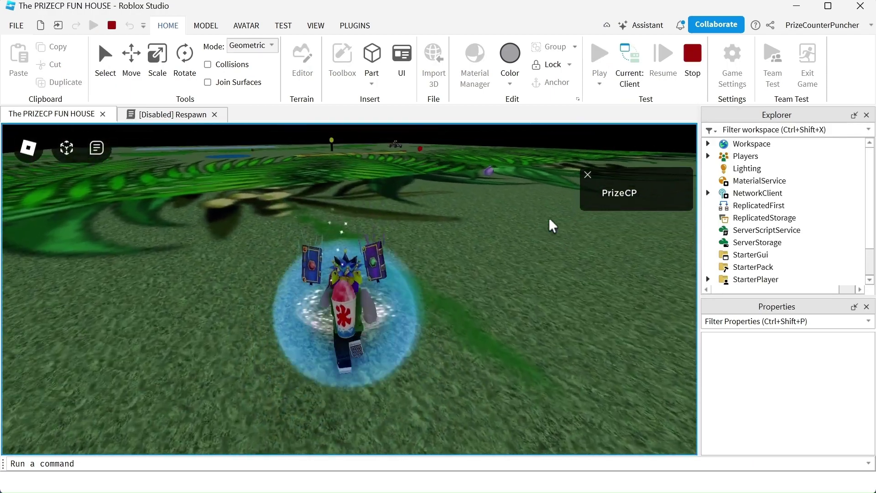
key("w")
right_click_drag(596, 269, 596, 269)
key("w")
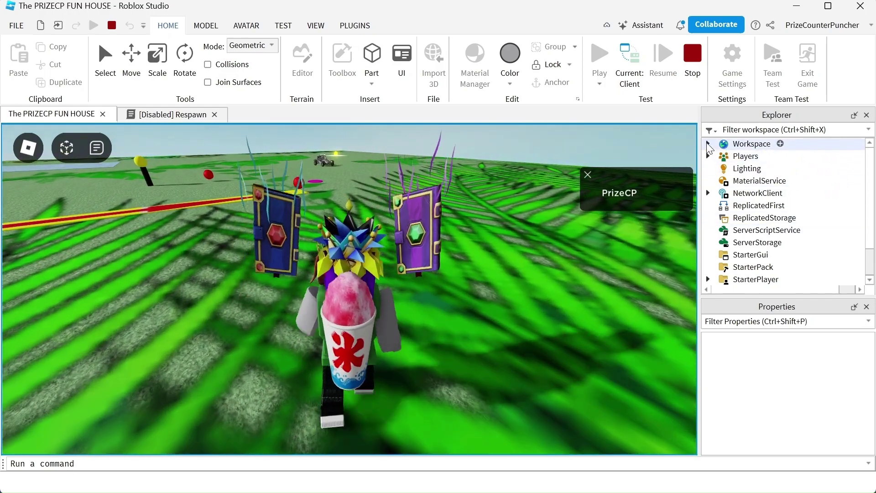
- Expand Workspace and its FunStuff folder in the running game and select the Buggy model
left_click(708, 143)
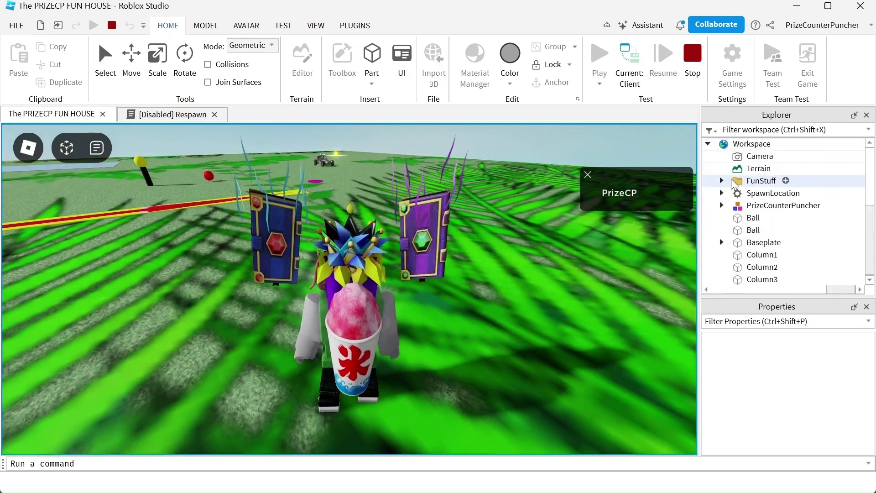
left_click(722, 181)
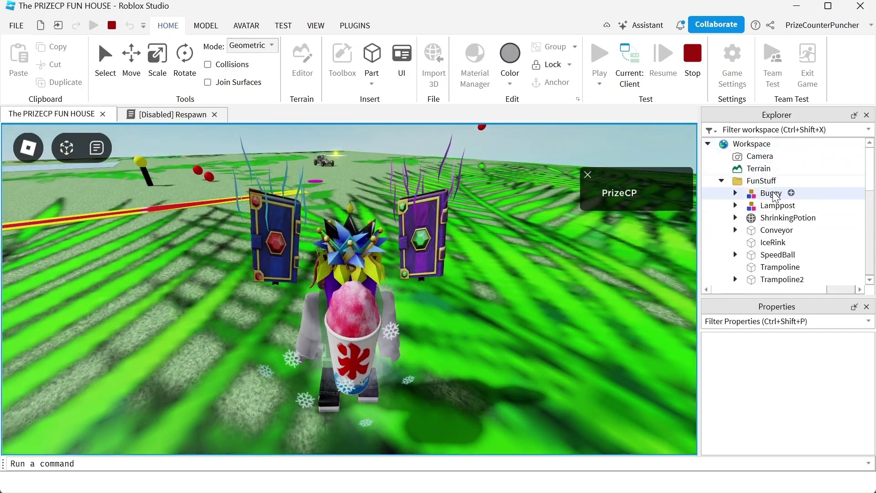
left_click(774, 193)
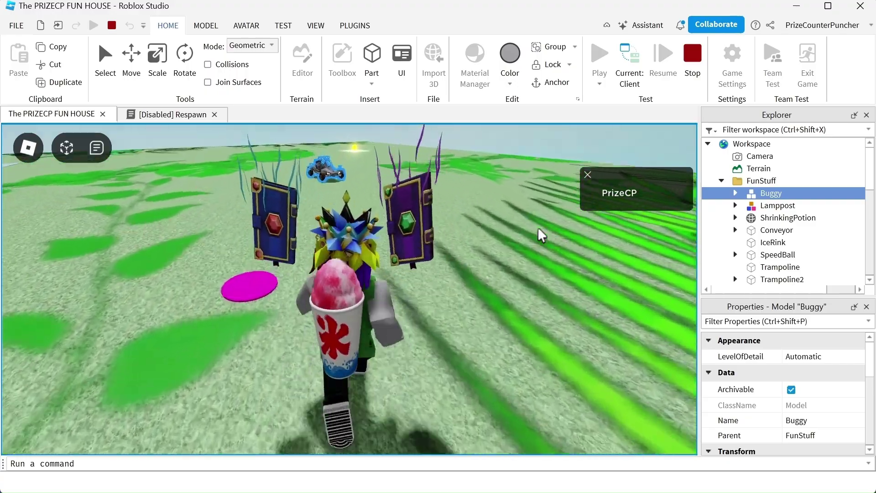
- Walk the avatar up to the highlighted buggy and get in to drive it
key("w")
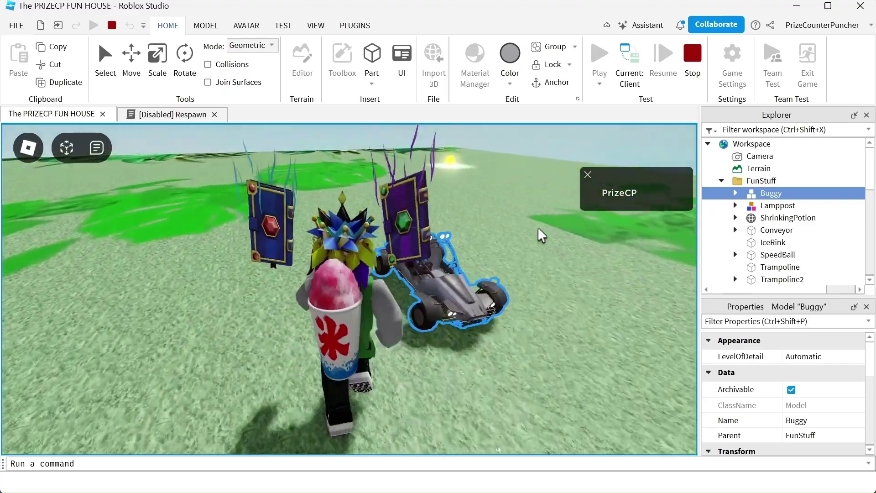
key("d")
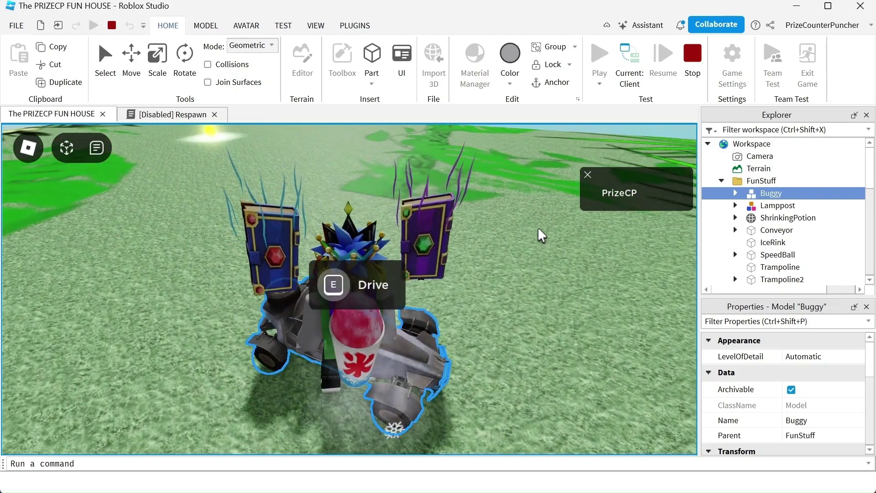
right_click_drag(539, 234, 472, 202)
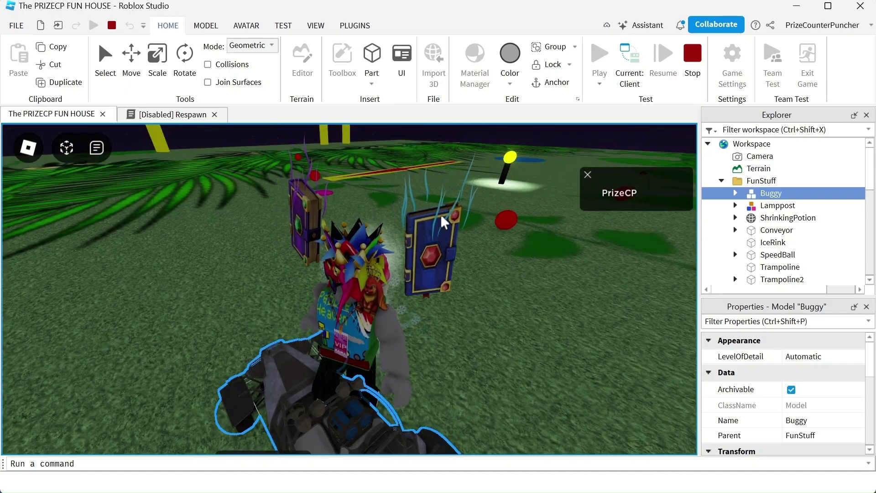
right_click_drag(494, 260, 499, 264)
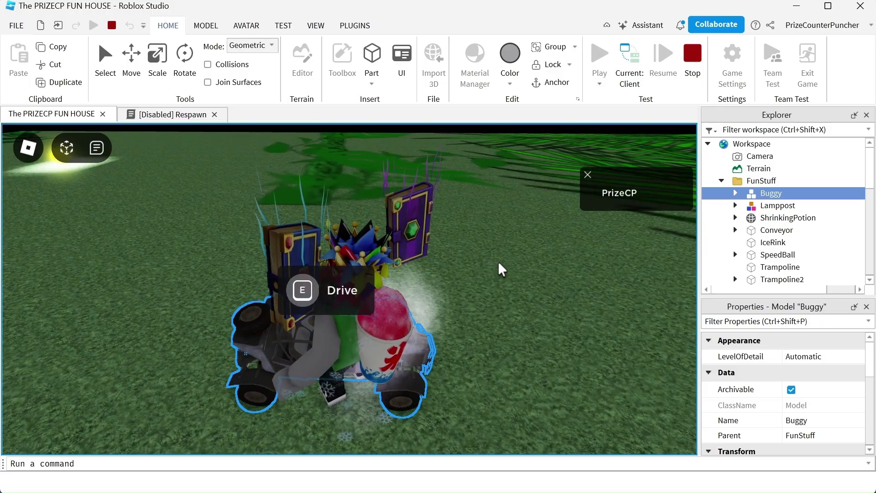
key("e")
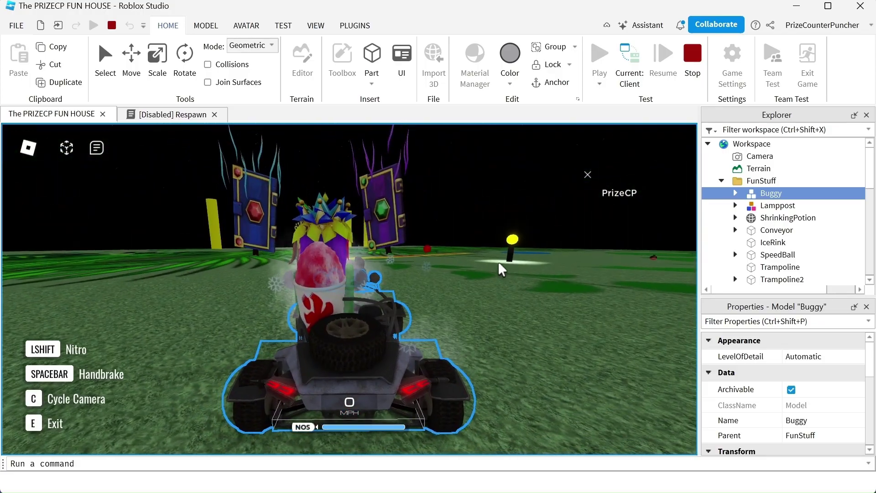
- Drive the selected buggy over the palm-leaf area and off the baseplate's edge
key("w")
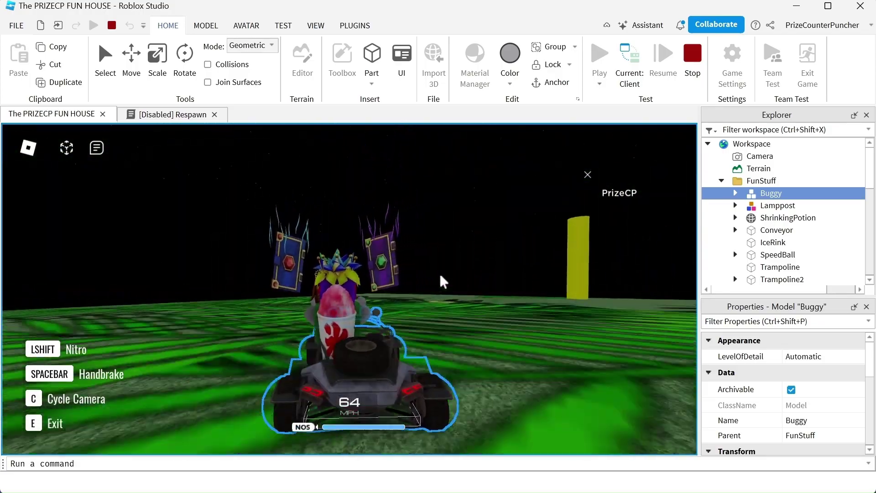
key("w")
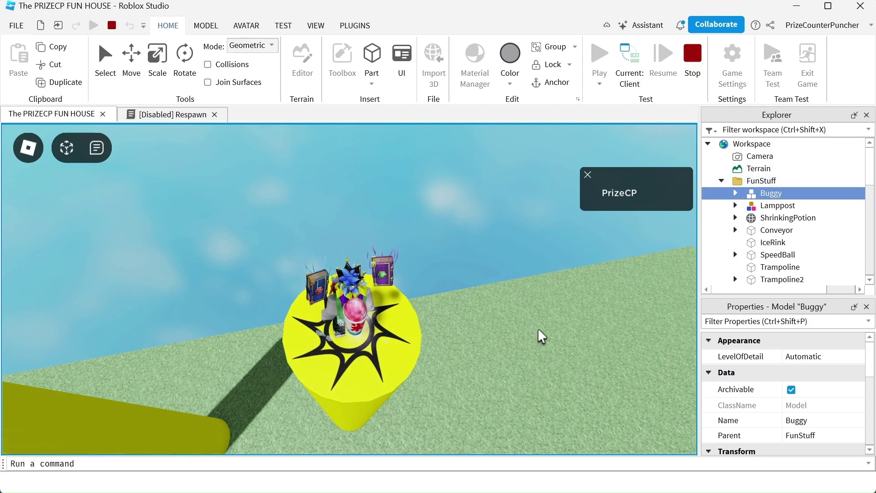
- Run the respawned avatar across the palm-leaf area past the conveyor toward the buggy's starting spot near the magenta disc, and end the playtest
key("w")
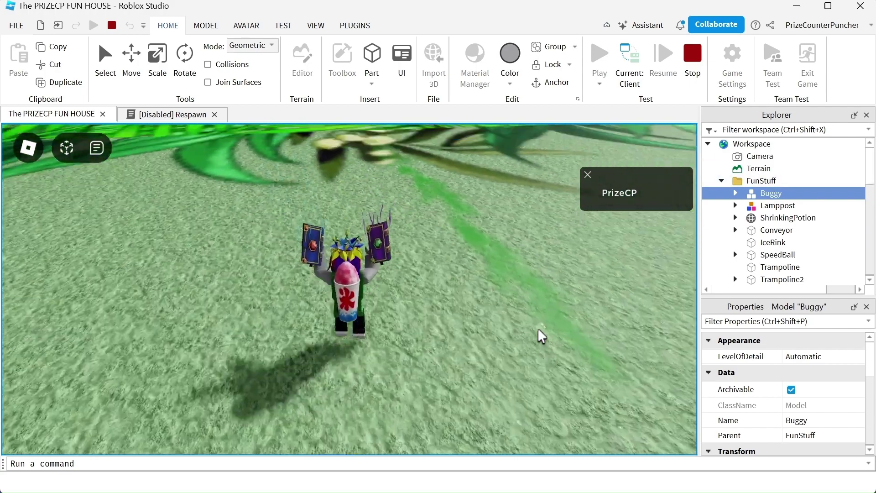
key("w")
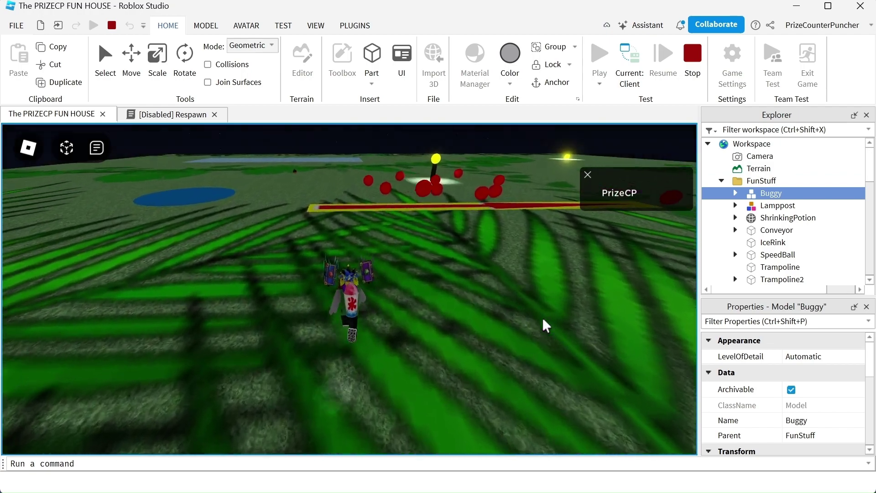
key("w")
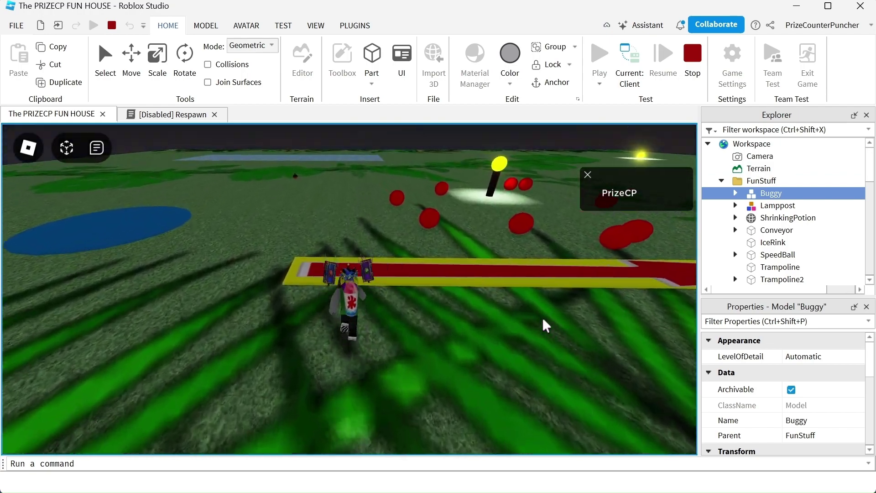
key("Right")
right_click_drag(543, 319, 543, 319)
key("s")
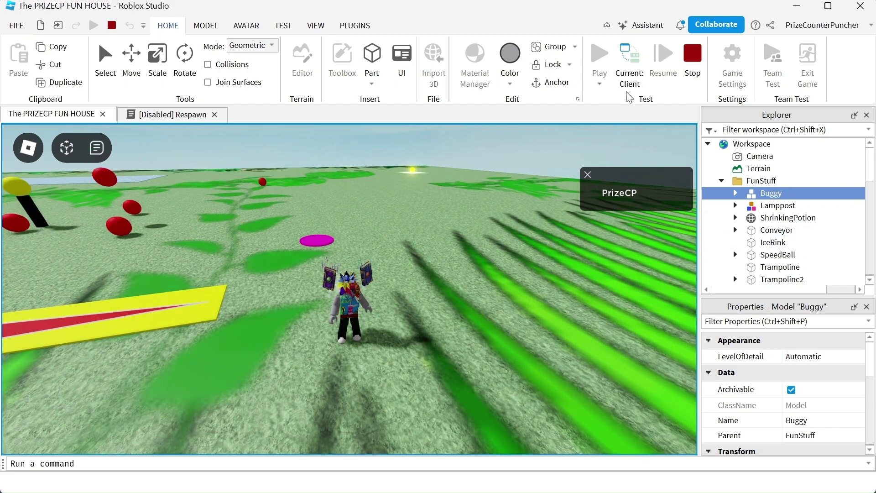
left_click(693, 54)
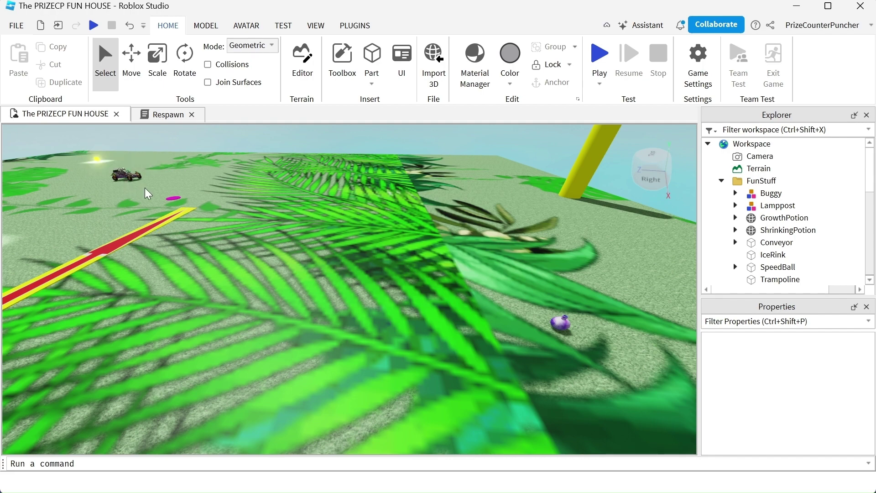
- Open the Respawn script in ServerScriptService for editing
scroll(772, 215, "down", 5)
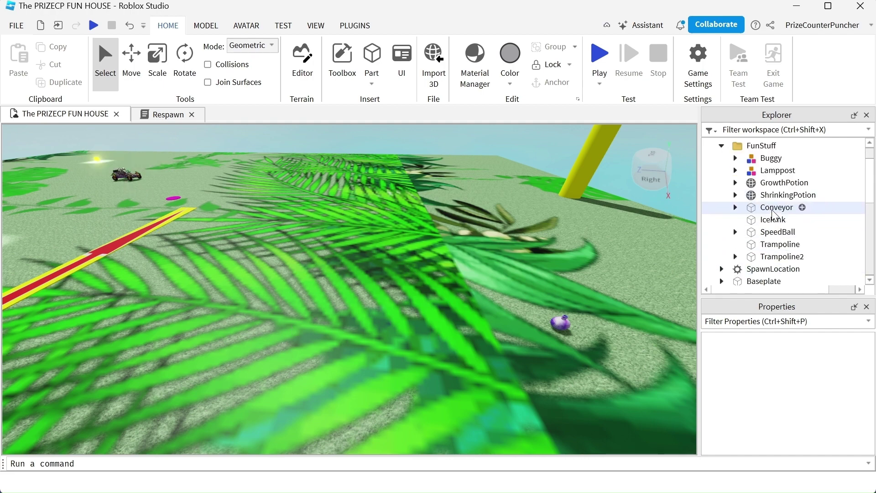
scroll(773, 224, "down", 1)
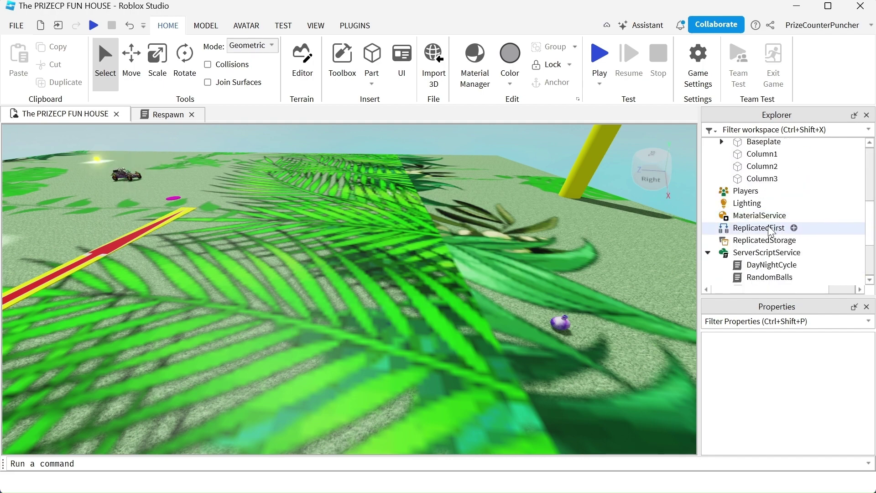
scroll(772, 225, "down", 1)
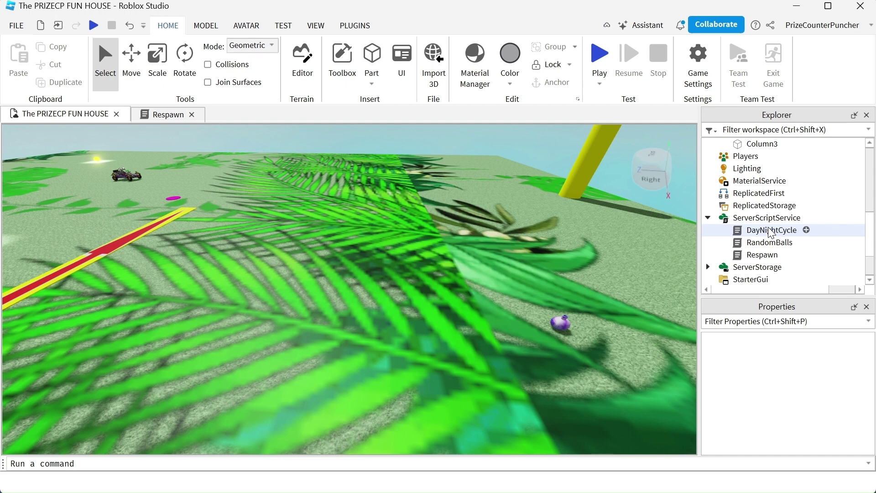
double_click(765, 260)
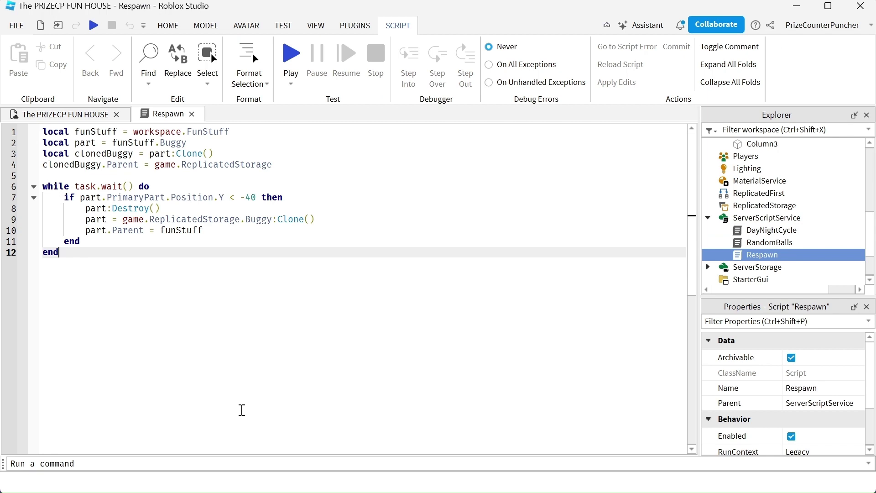